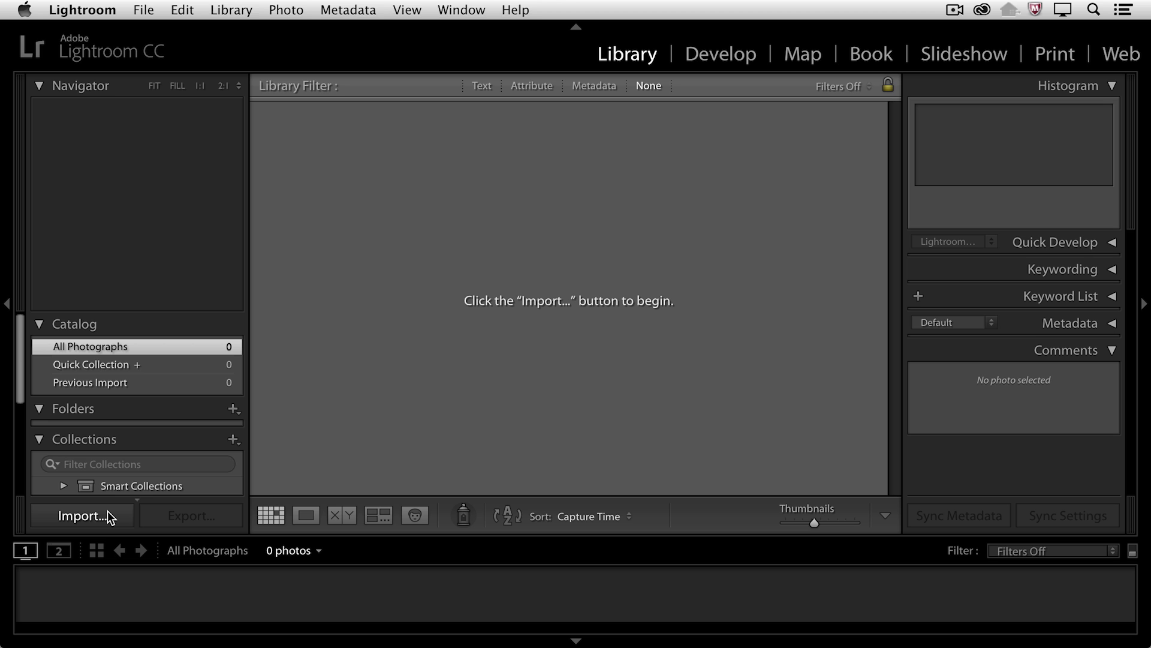
Step: Start an import from the EOS_DIGITAL card and enlarge the first Marina Bay Sands shot in Loupe view
left_click(108, 513)
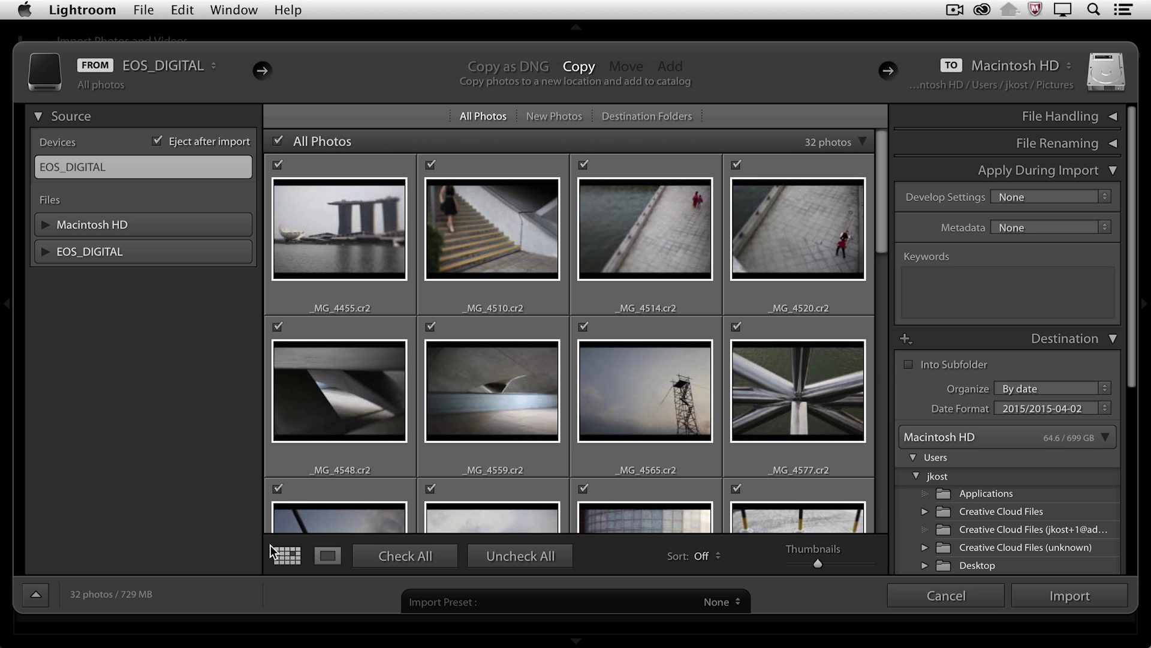
double_click(327, 233)
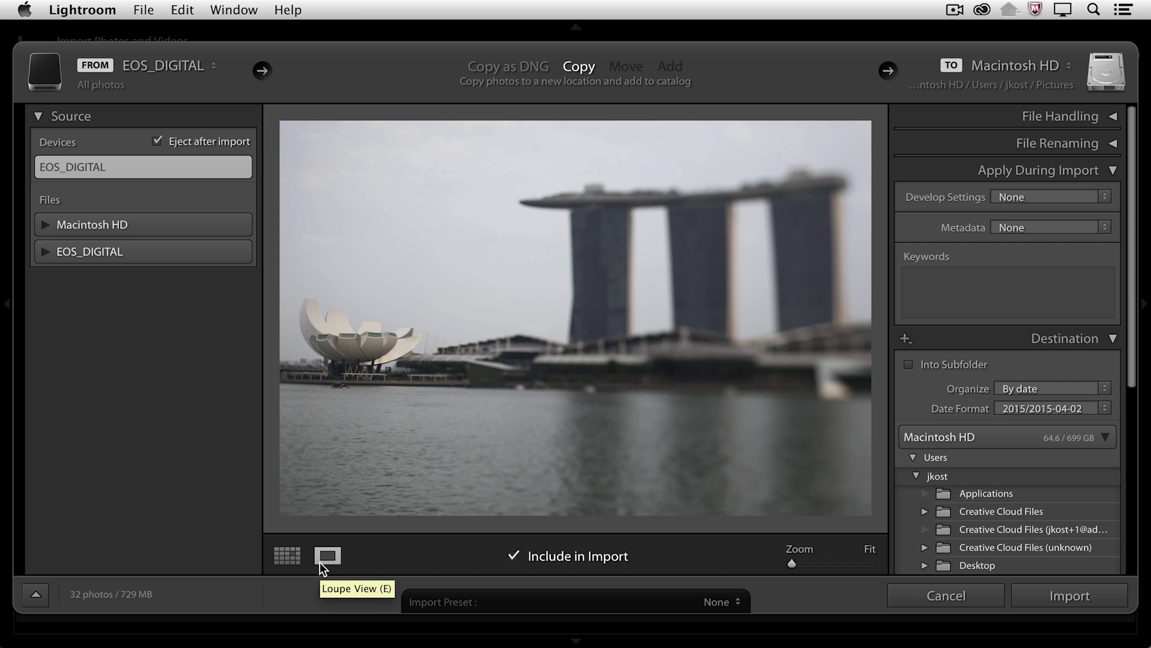
Step: Switch the Import preview from the single enlarged shot back to the grid of all 32 photos
left_click(287, 555)
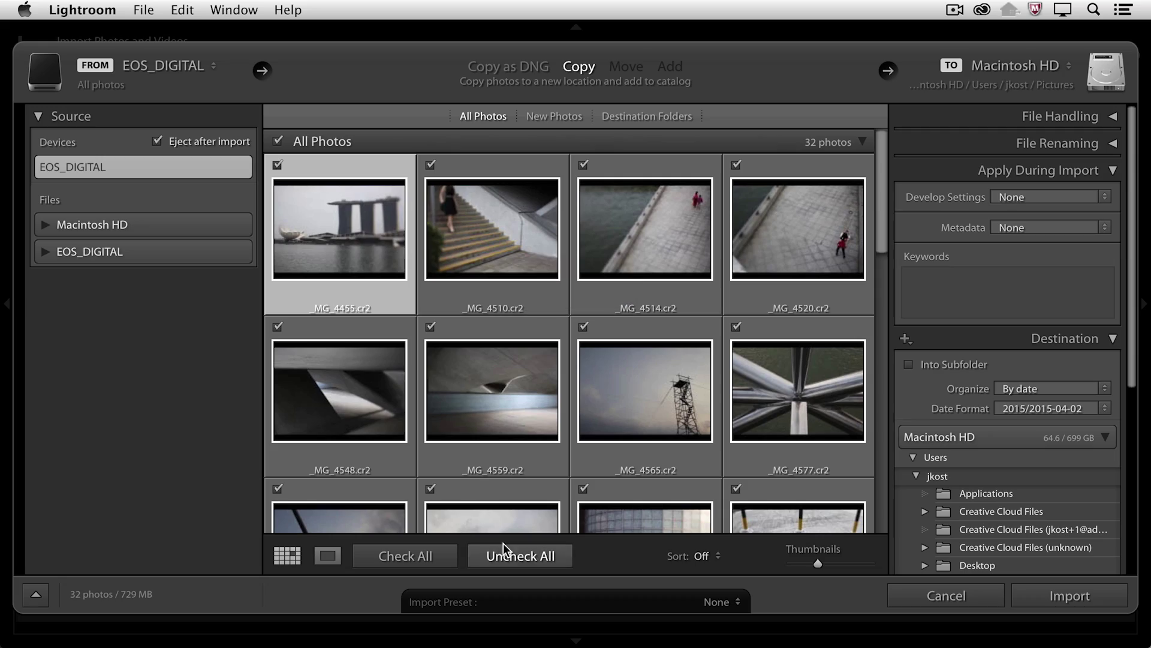
left_click(504, 546)
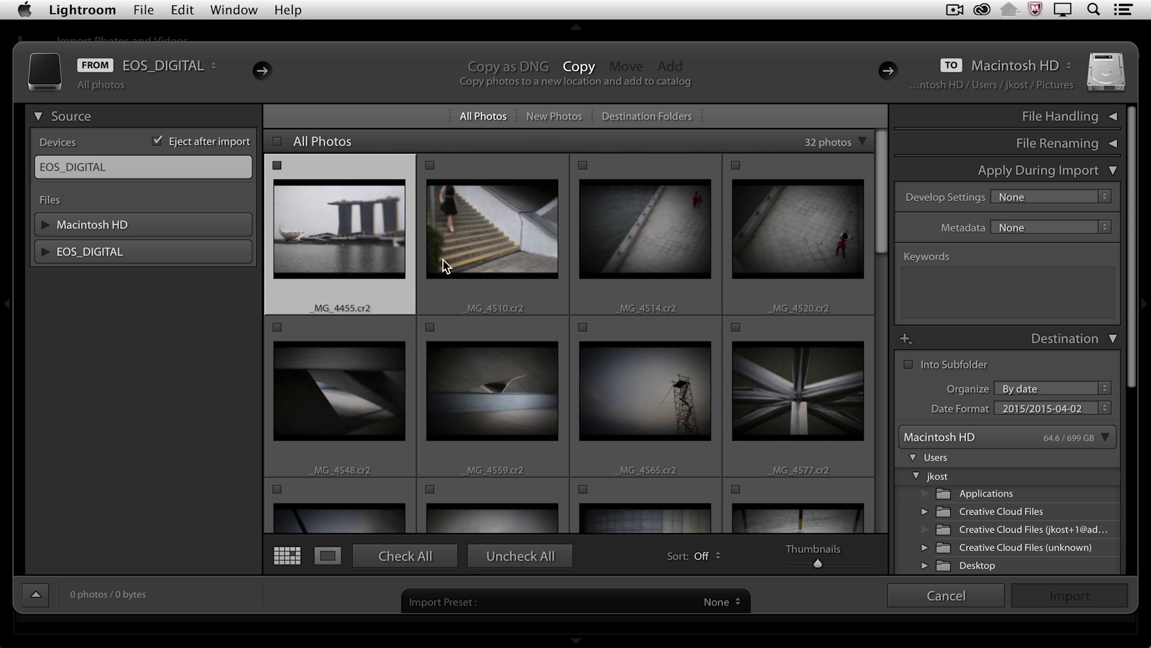
left_click(757, 223, "shift")
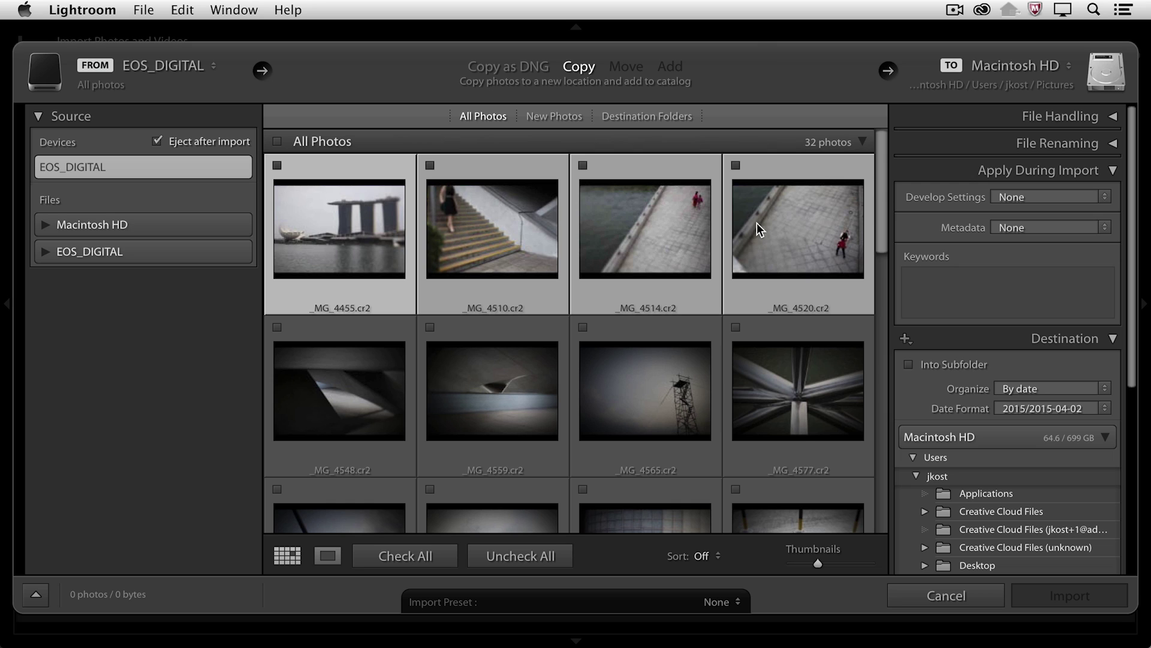
left_click(737, 165)
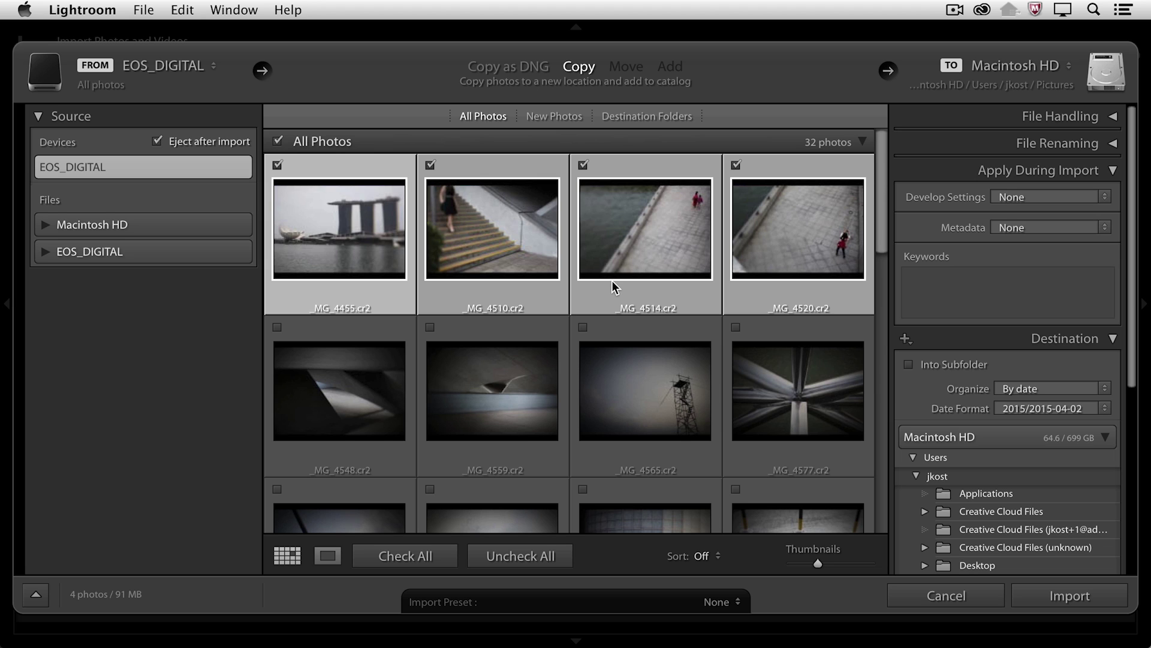
left_click(436, 556)
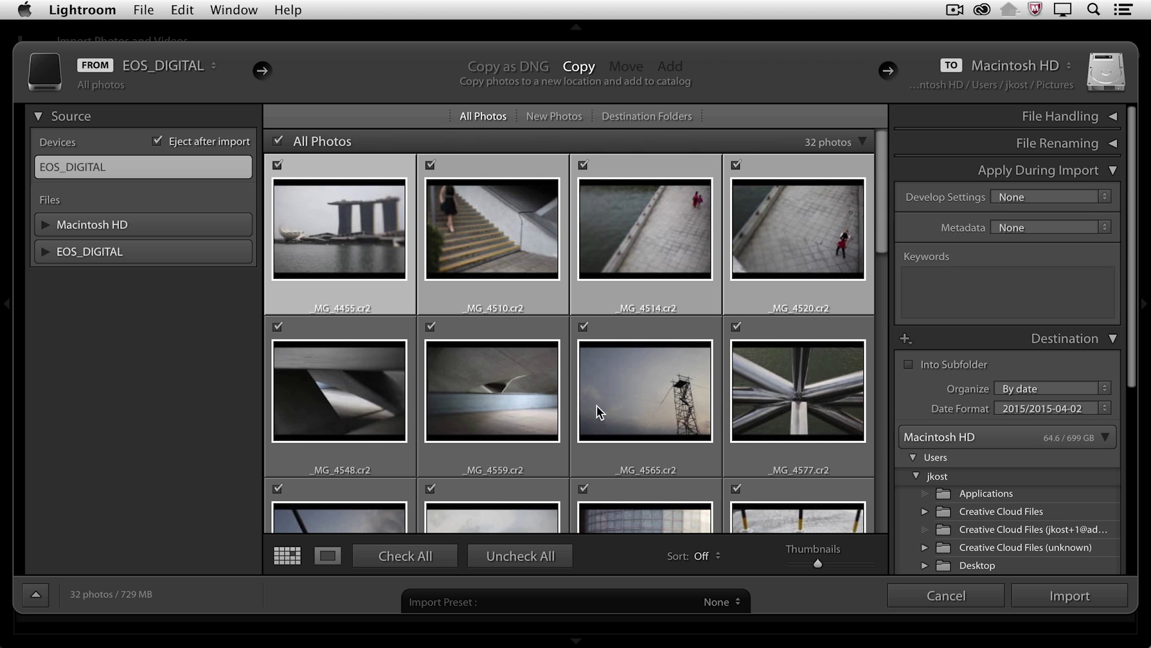
Step: Change the import's Build Previews setting from Standard to Minimal in File Handling
left_click(939, 122)
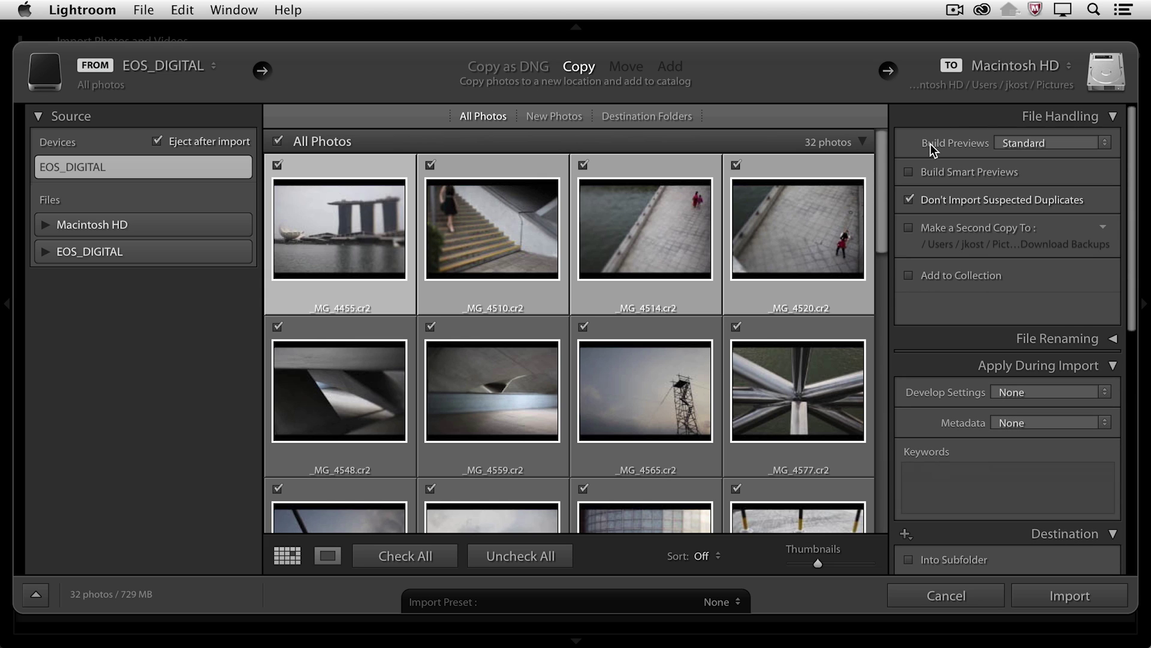
left_click(1059, 142)
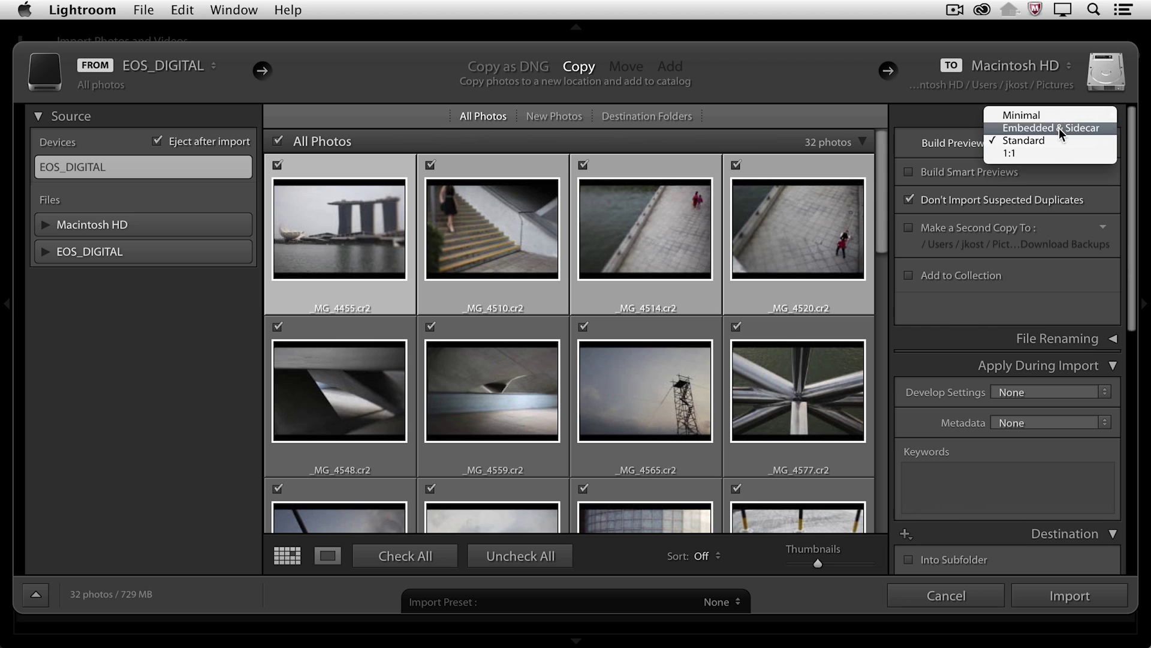
left_click(1055, 116)
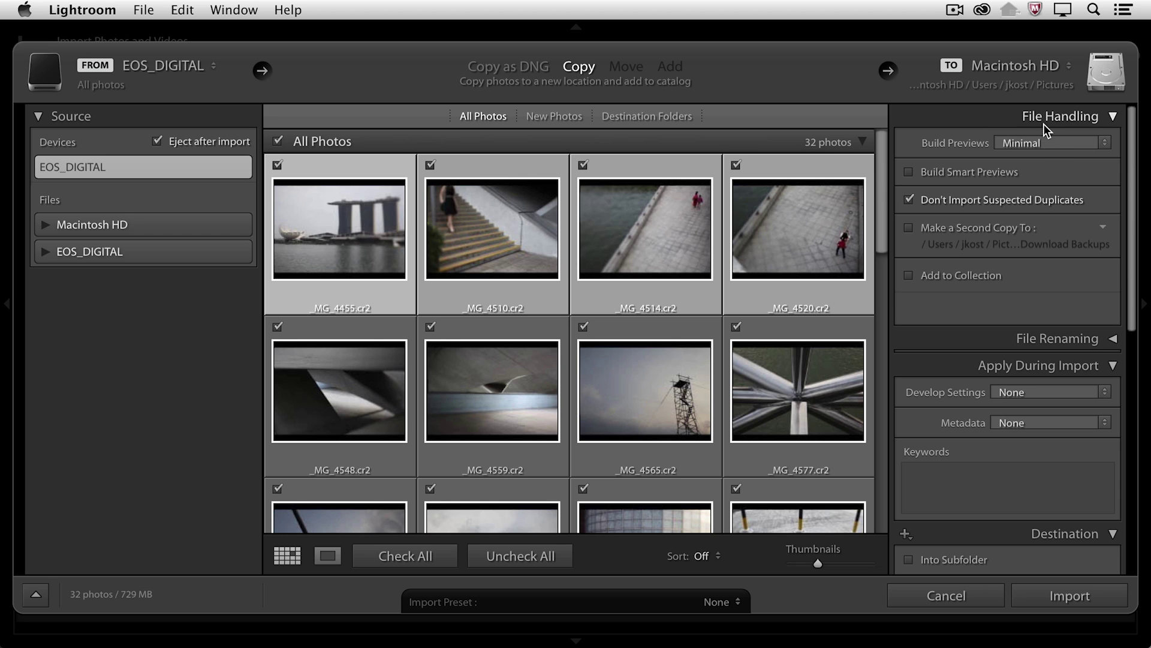
left_click(1042, 115)
Step: Turn on file renaming with the Custom Name - Sequence template and custom text 'Singapore'
left_click(1043, 140)
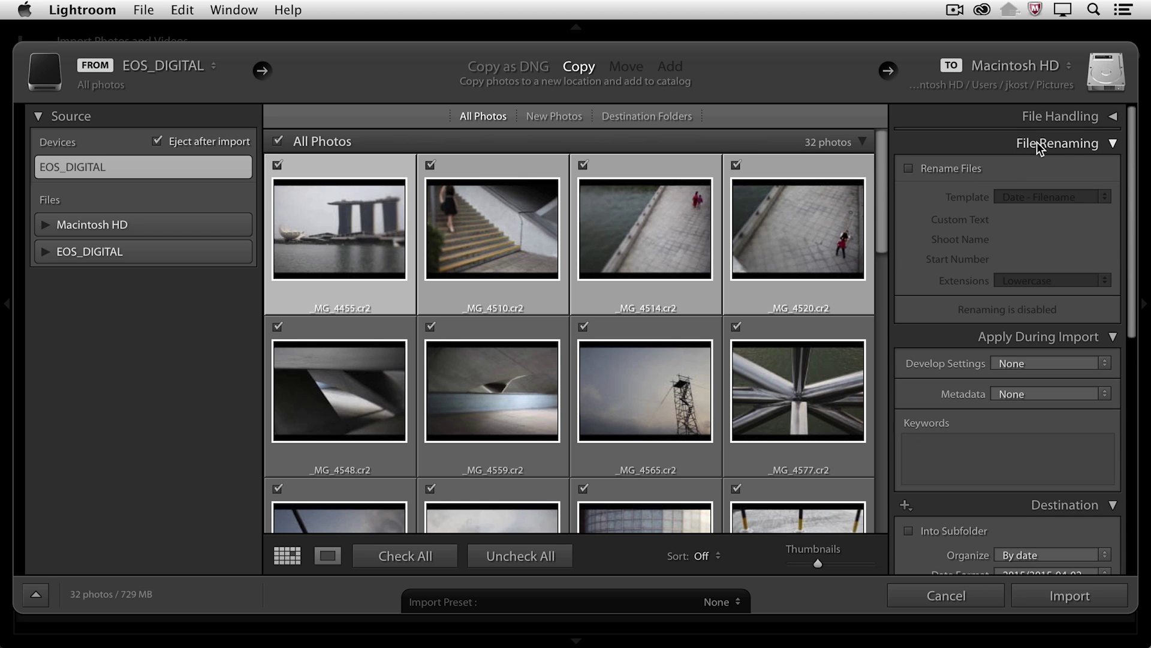
left_click(936, 171)
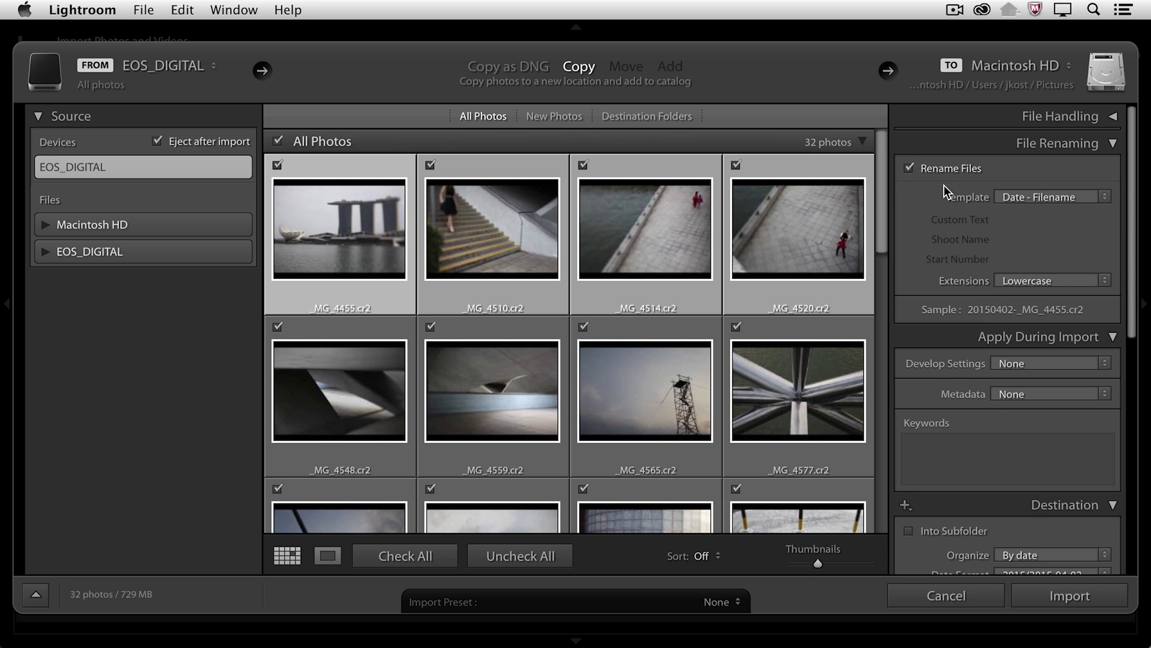
left_click(1103, 197)
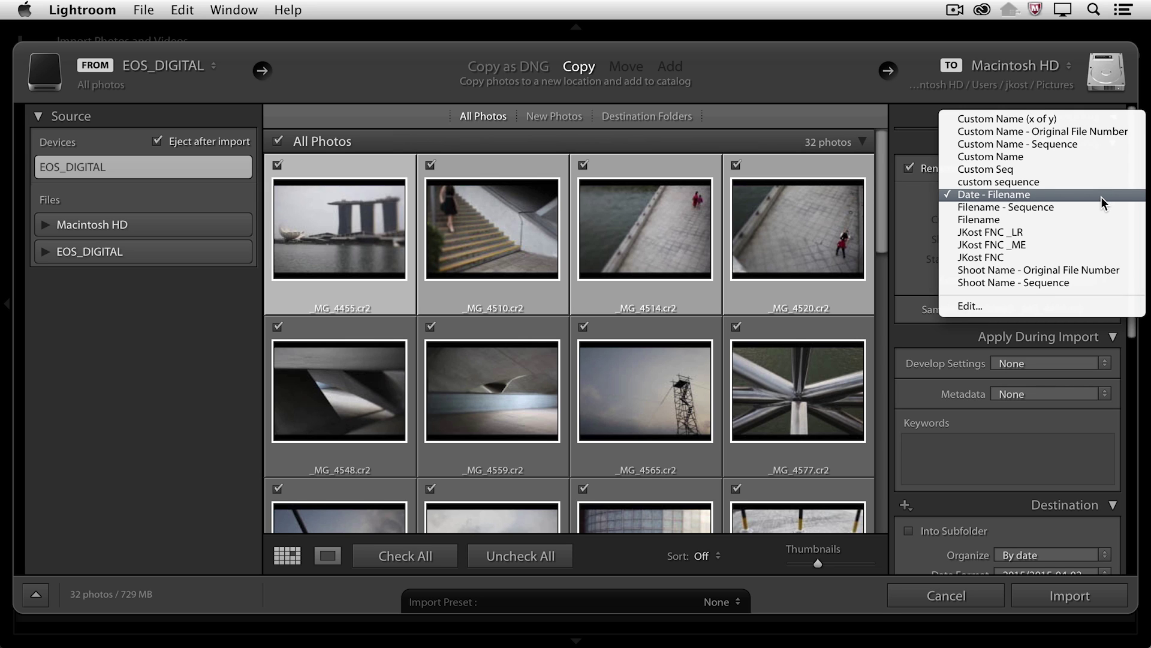
left_click(1085, 145)
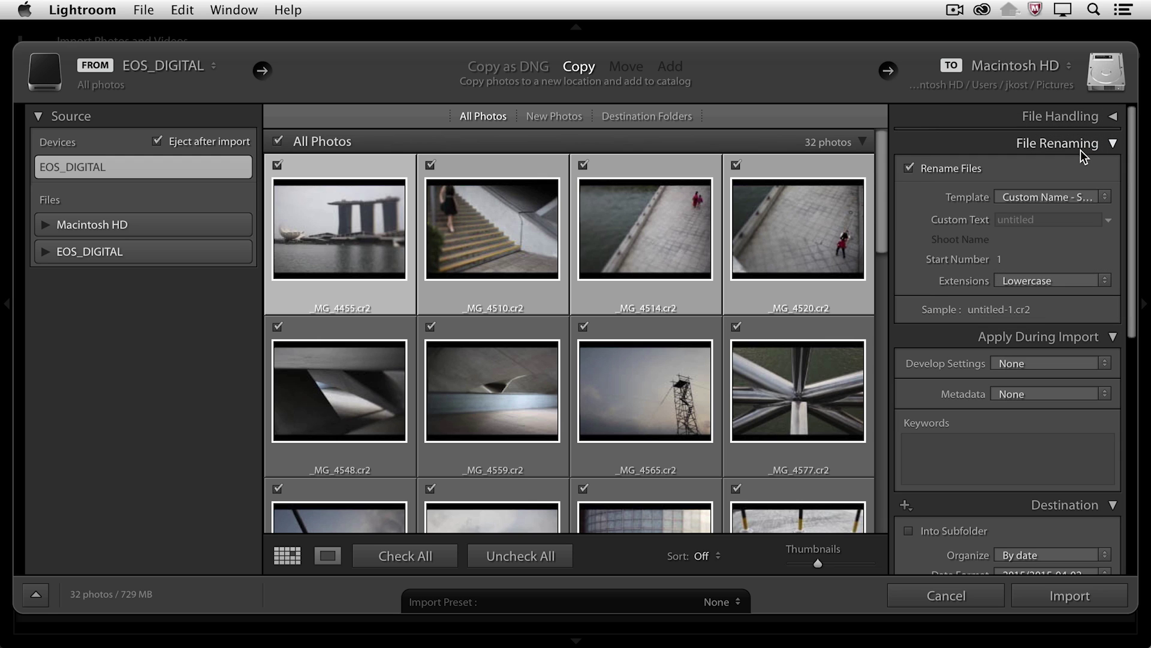
left_click(1015, 220)
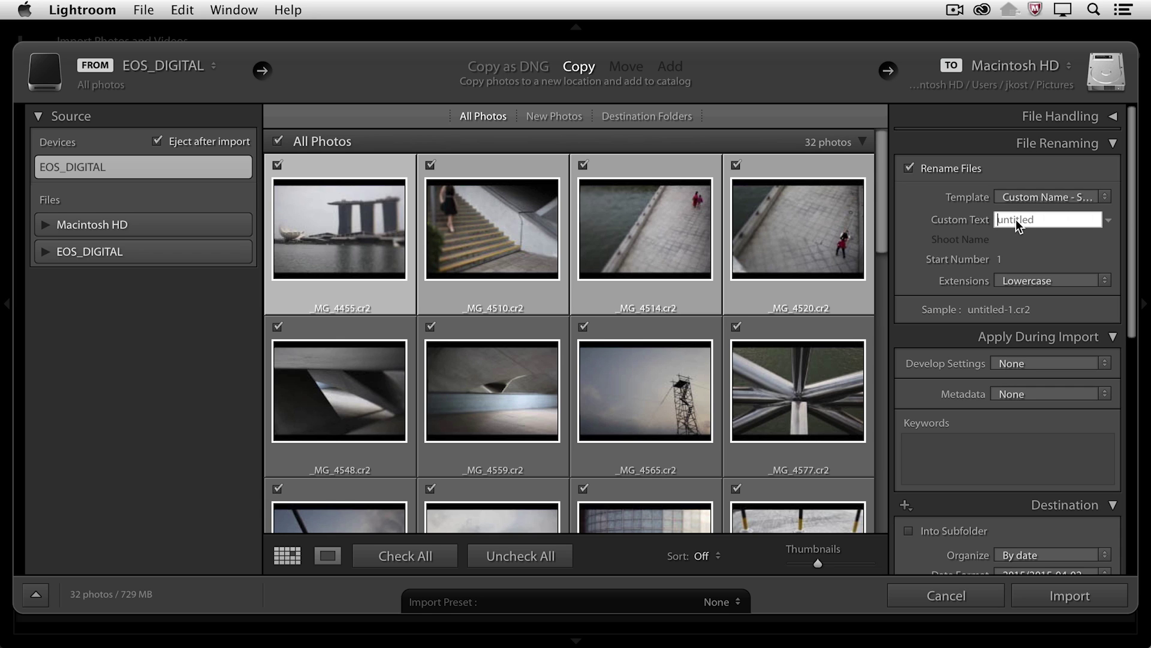
type("Singapore")
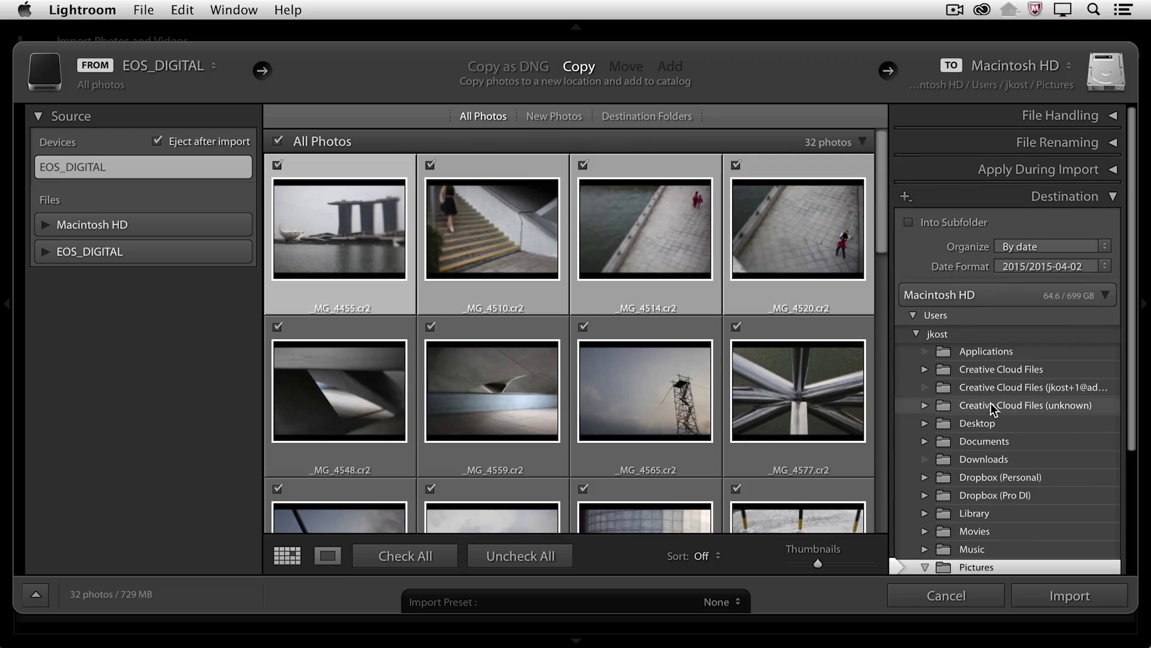
Step: Point the import destination to Desktop > LRCC_DemoFiles > ImageVault
scroll(986, 438, "down", 2)
scroll(984, 478, "down", 3)
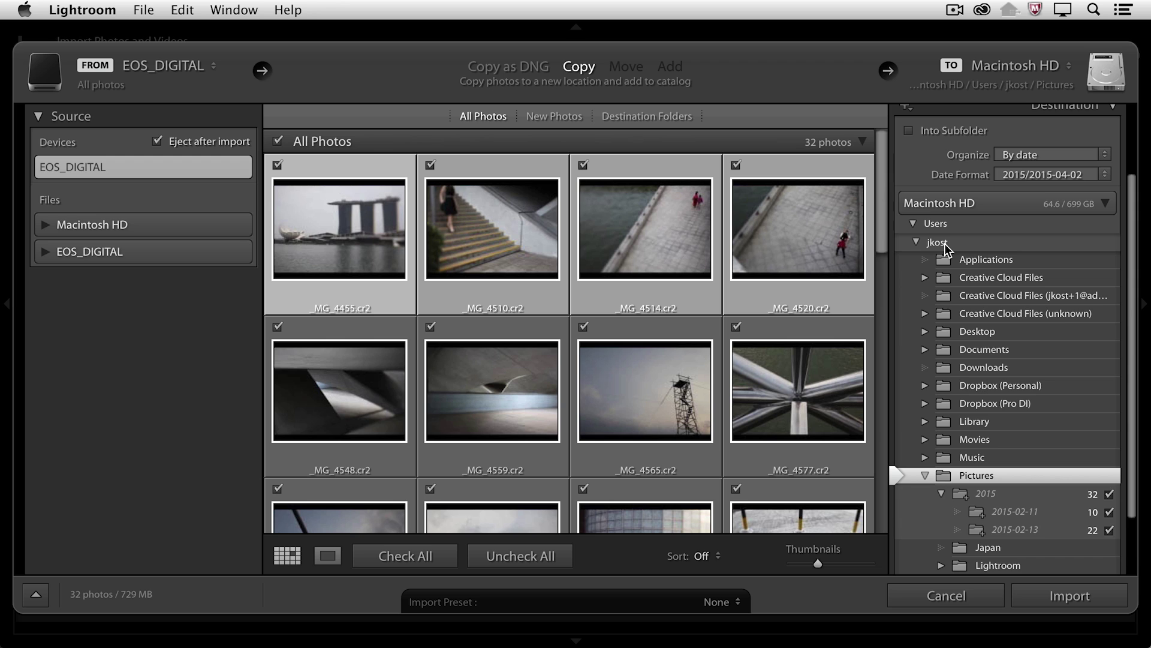
left_click(969, 331)
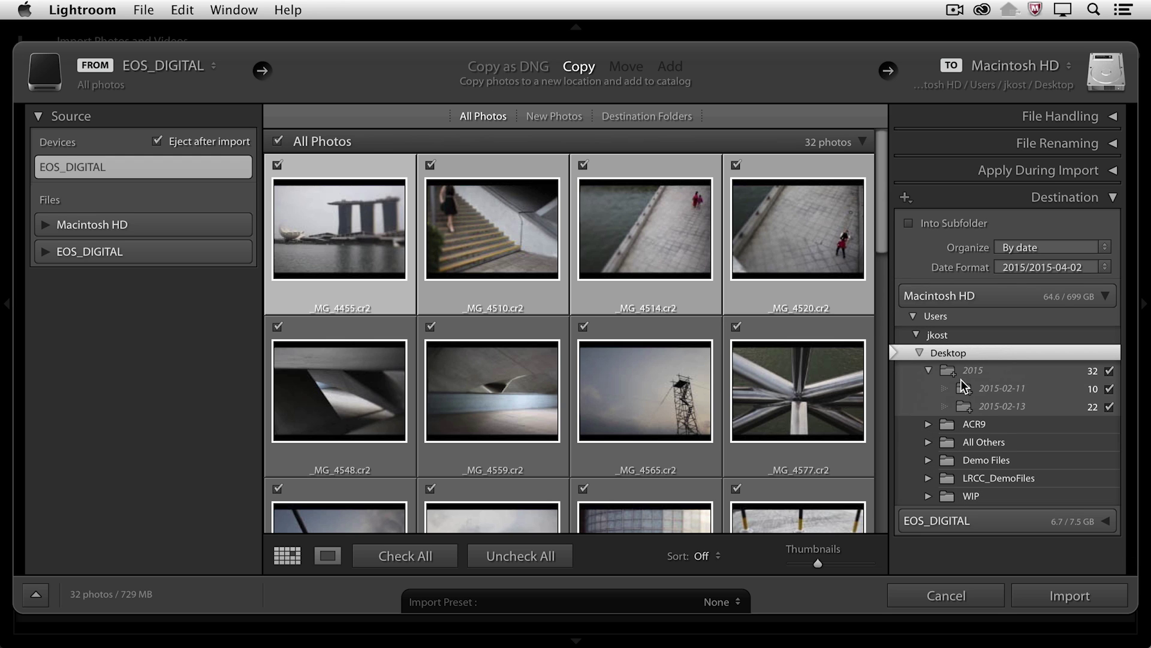
left_click(966, 477)
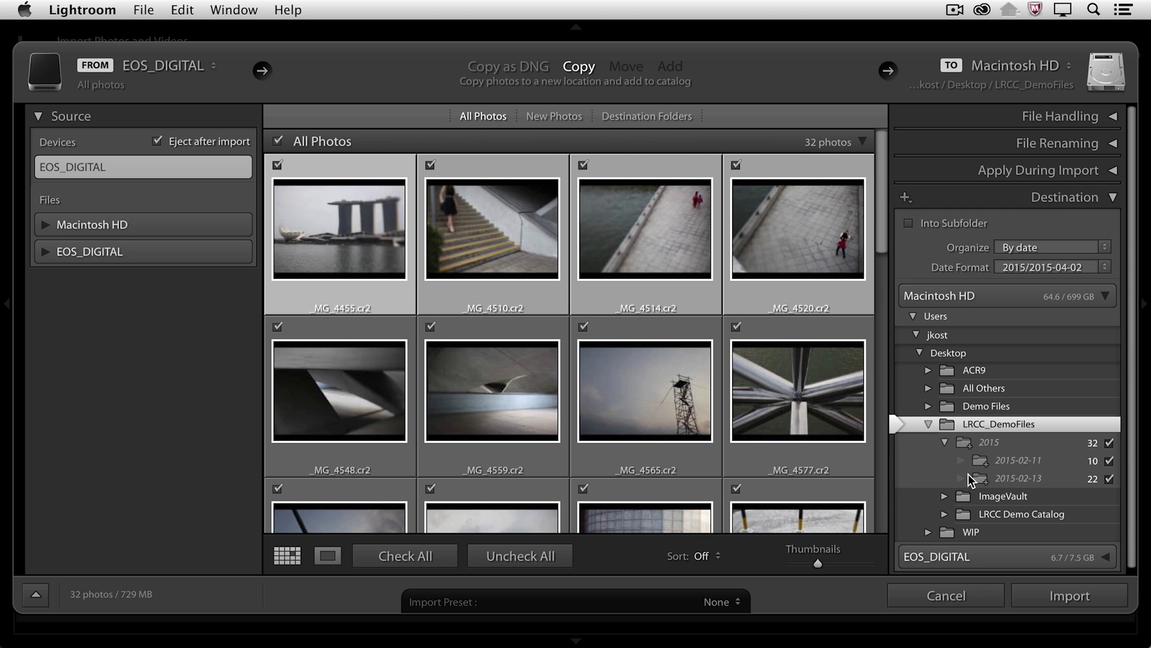
left_click(989, 496)
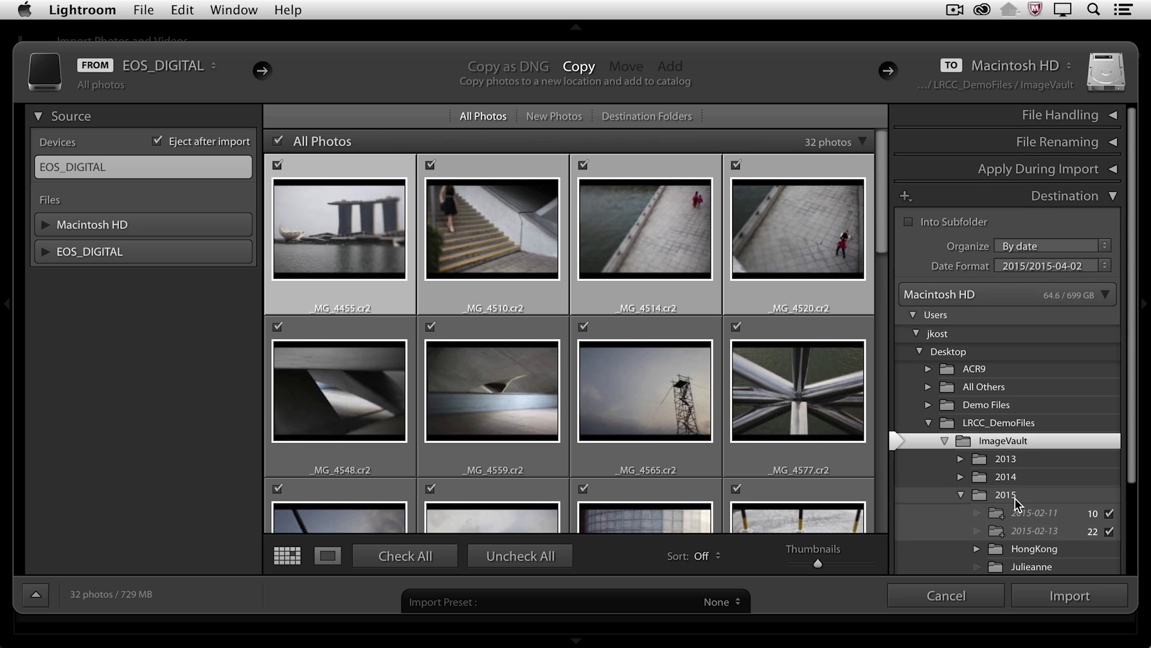
scroll(1015, 497, "down", 3)
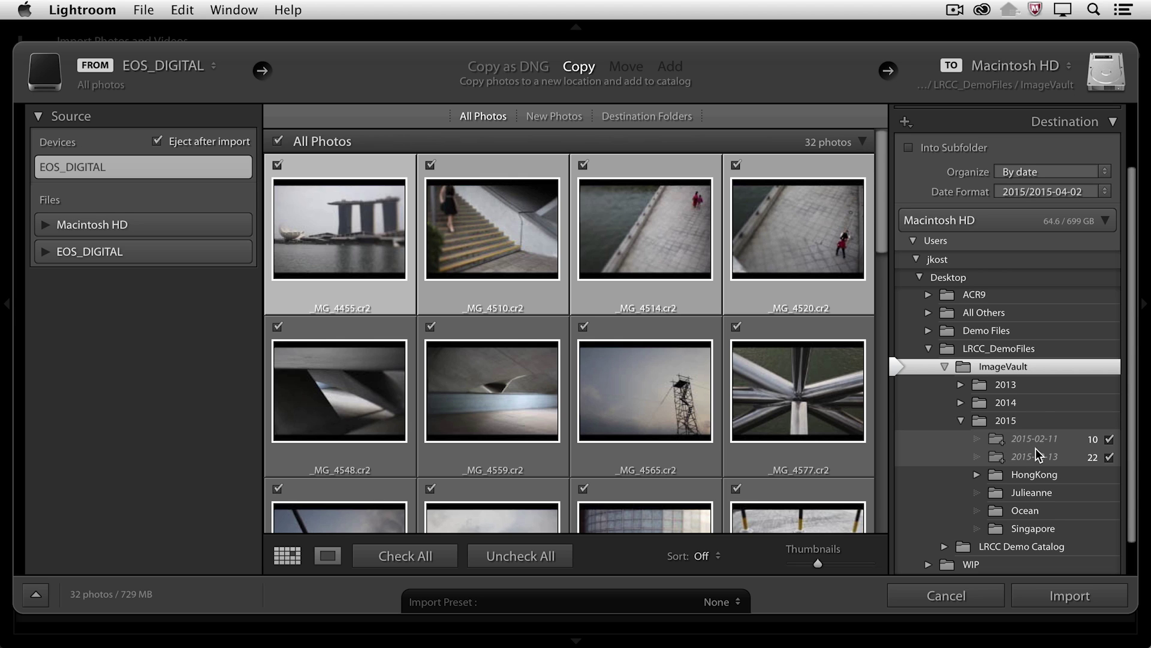
Step: Copy the photos into one new subfolder named 'Singapore' under the 2015 folder, and start the import
left_click(908, 147)
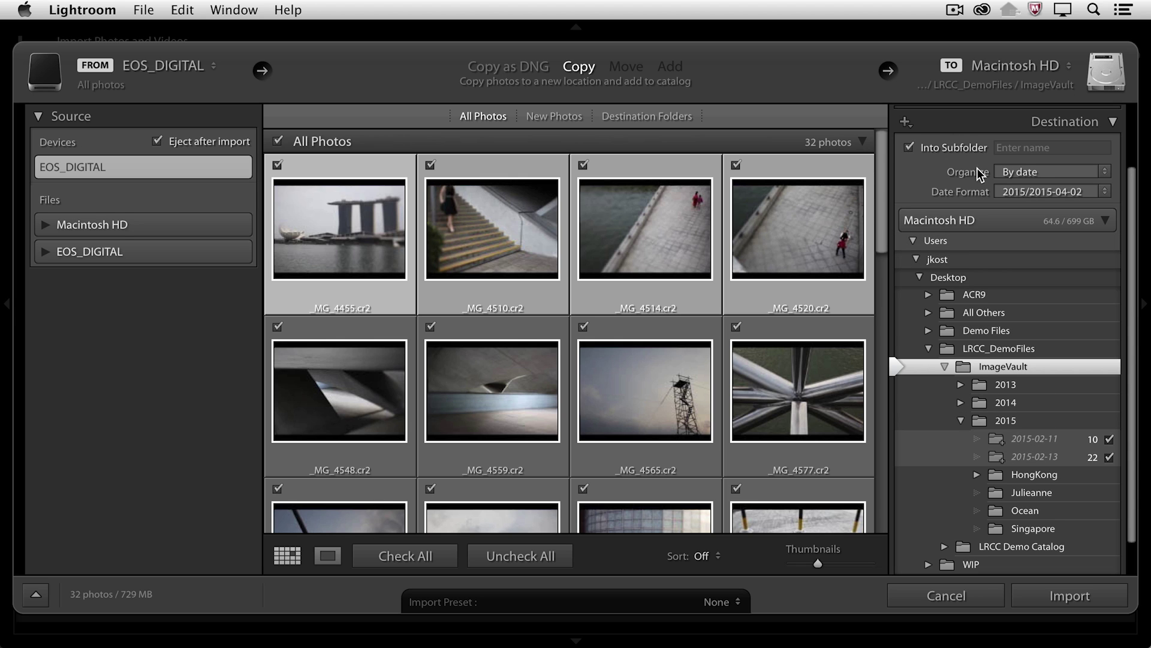
left_click(1049, 171)
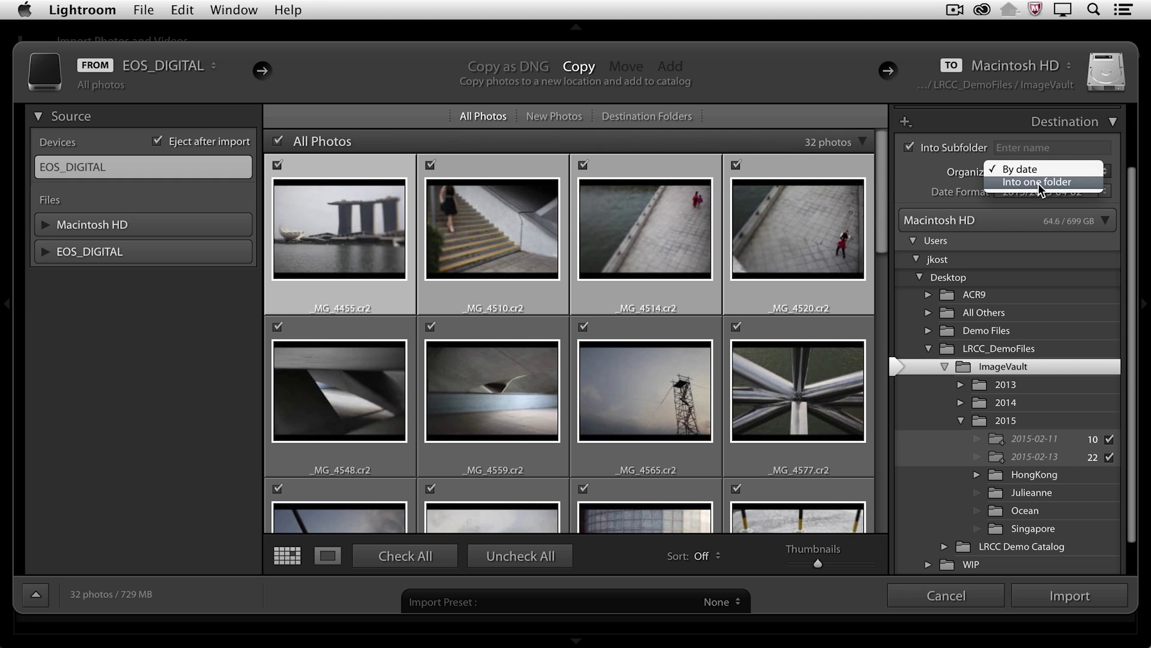
left_click(1038, 183)
left_click(1025, 167)
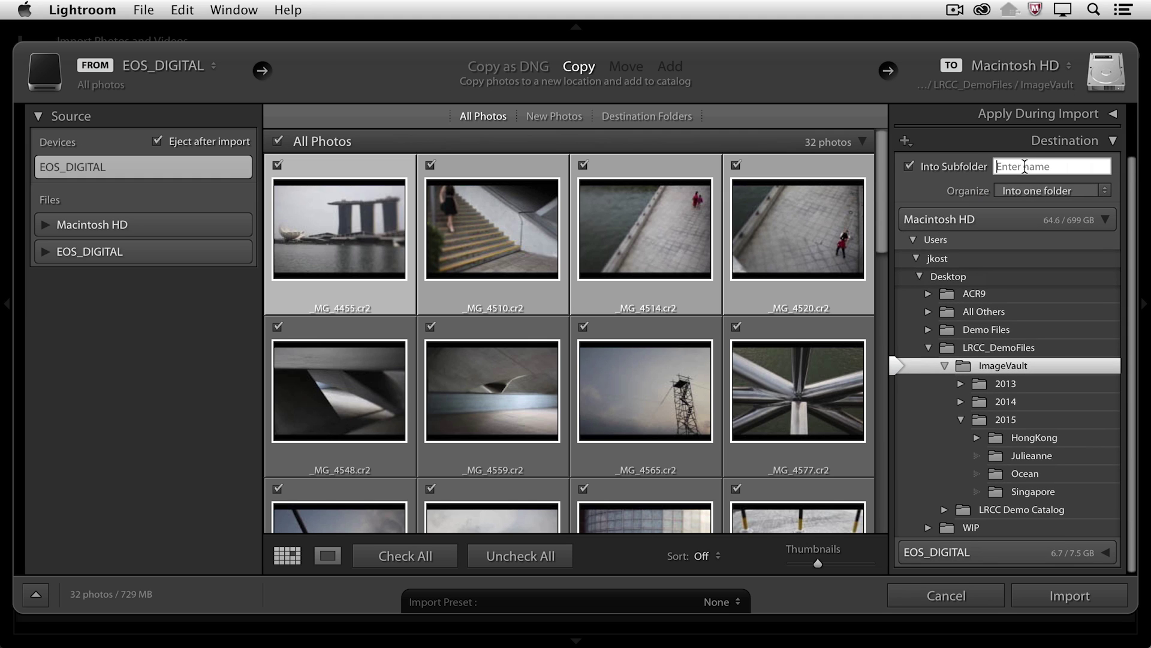
type("Singapore")
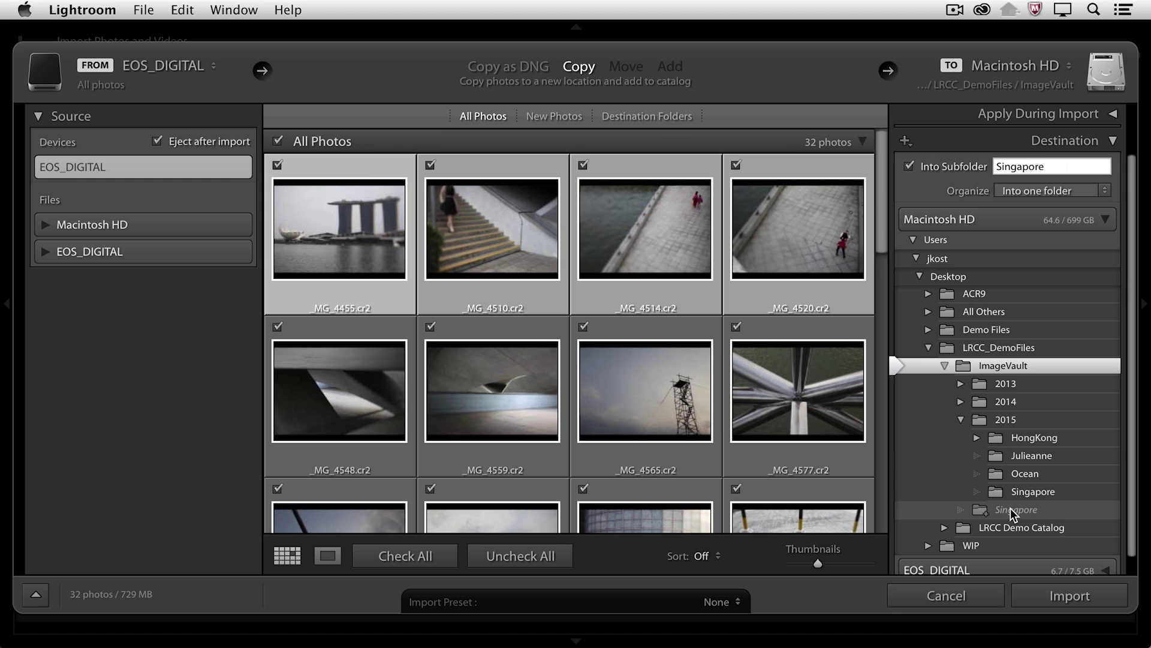
left_click(1019, 420)
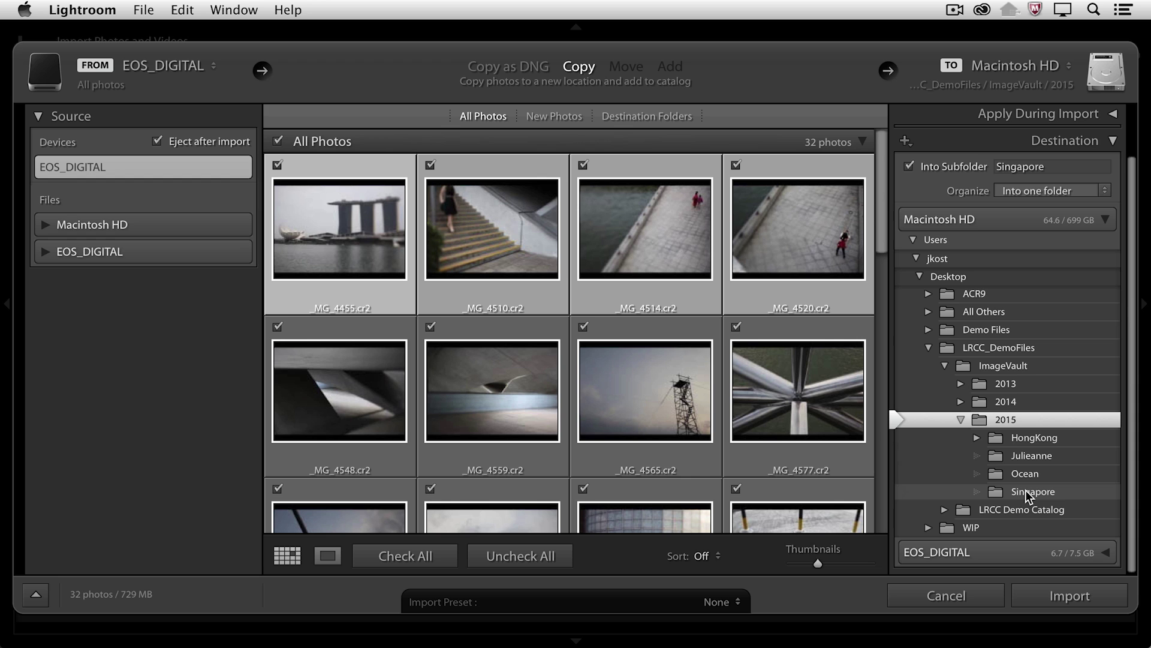
left_click(1070, 595)
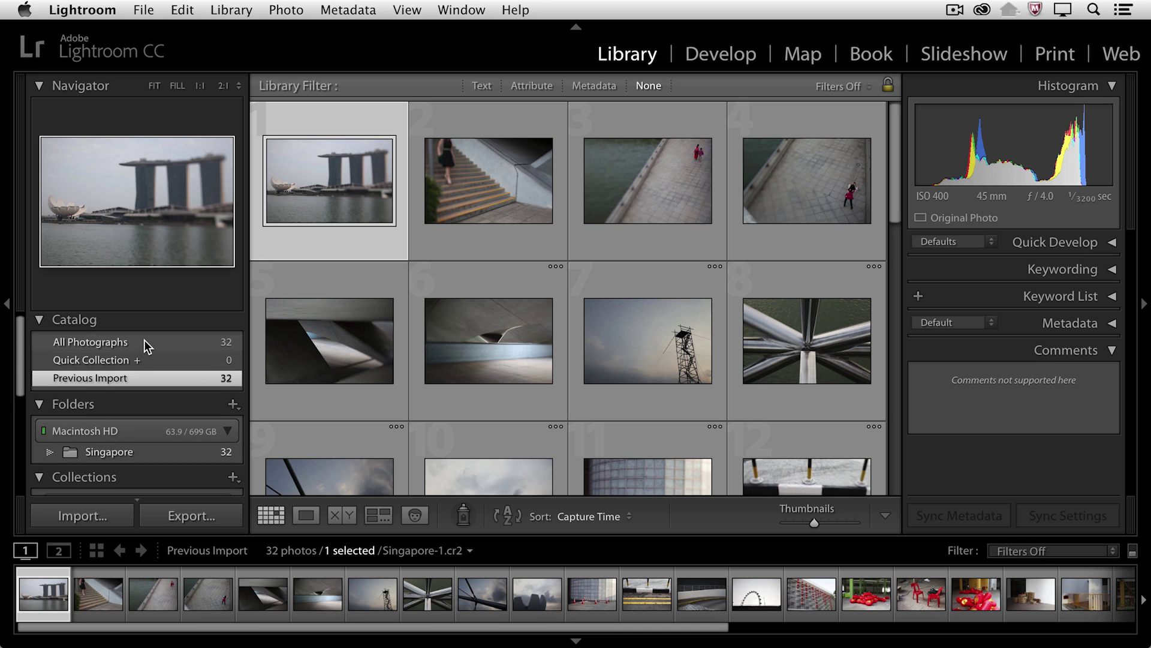
Step: Wait for all 32 photos to finish importing into the Library, scrolling the left panel
scroll(145, 341, "down", 2)
Step: Select the Singapore folder in the Folders panel to list its 32 photos from Singapore-1.cr2
scroll(144, 344, "down", 2)
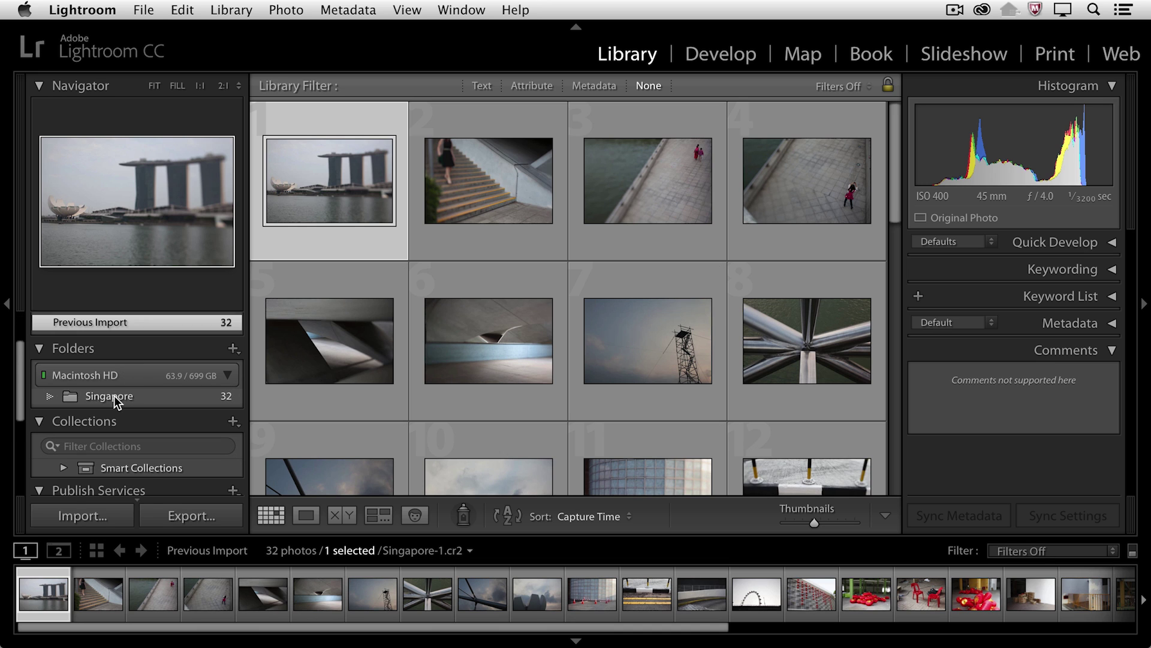
left_click(145, 397)
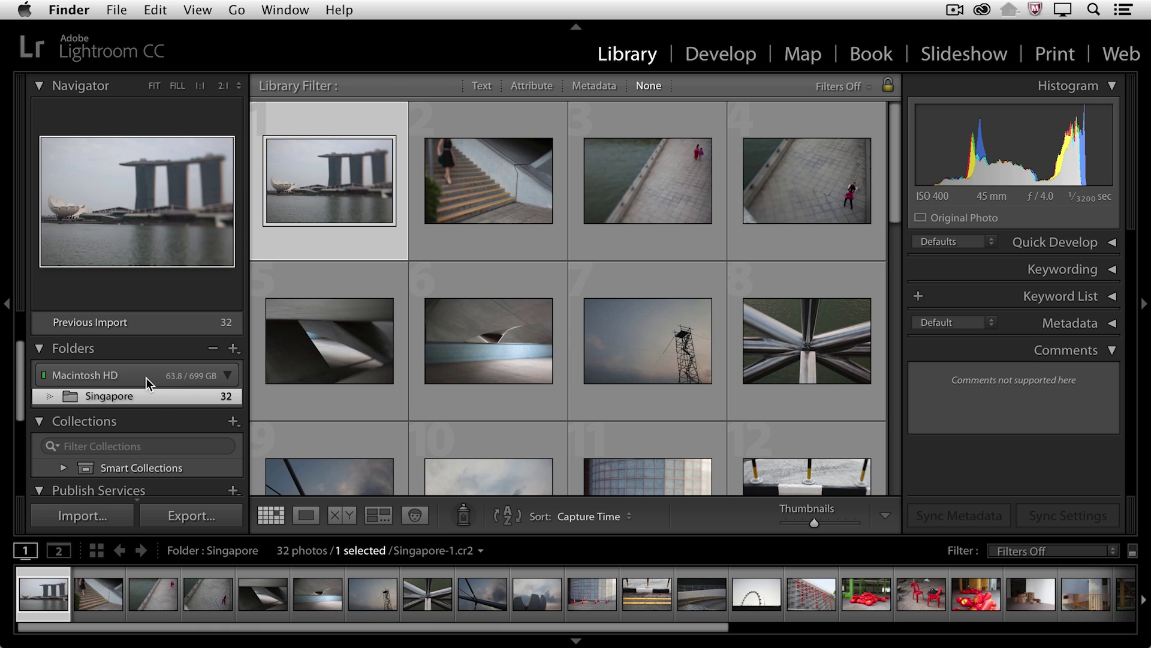
Step: Reveal the Singapore folder in Finder, then enlarge and reposition the Finder window to show all columns
right_click(156, 398)
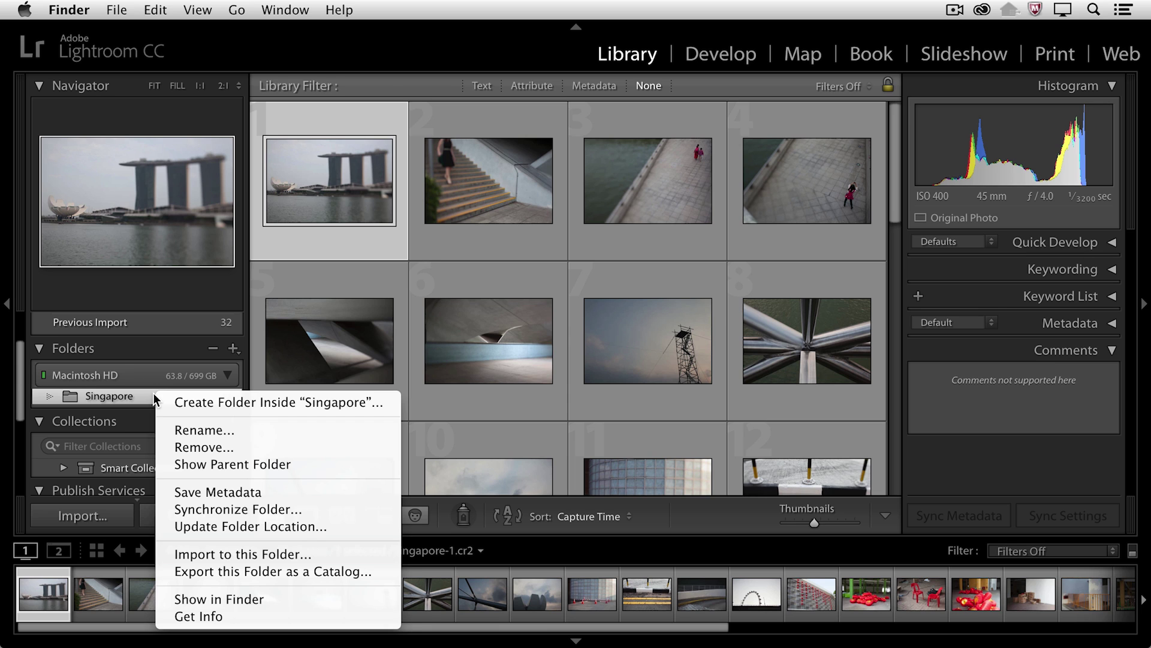
left_click(278, 599)
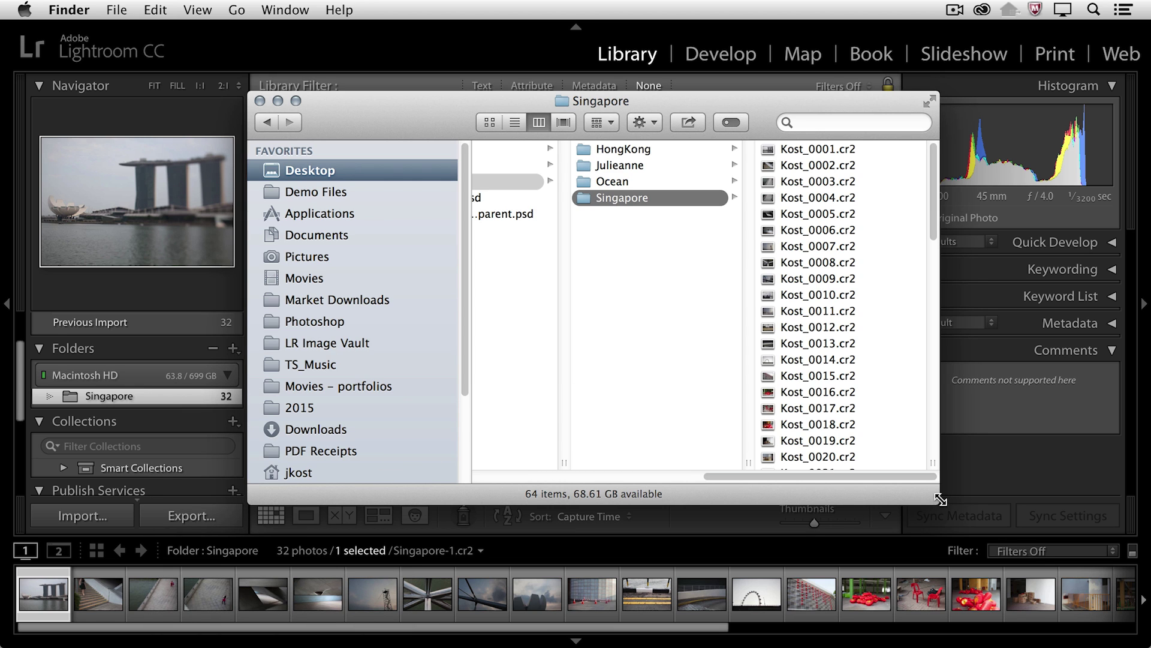
left_click_drag(939, 499, 1146, 526)
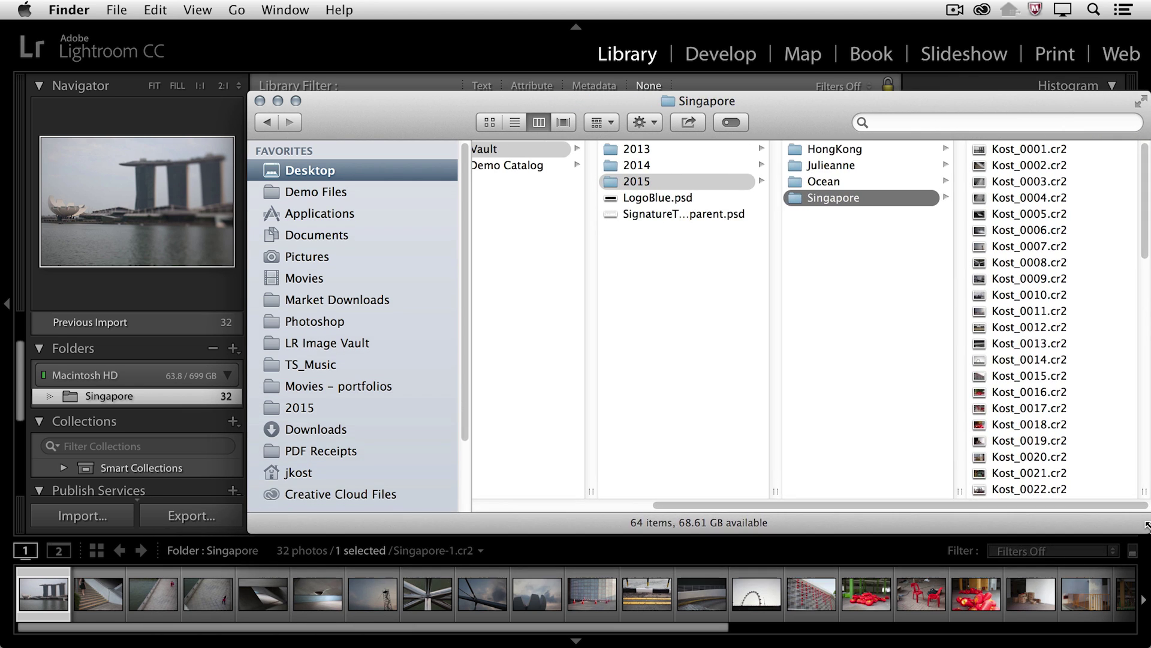
left_click_drag(435, 122, 222, 123)
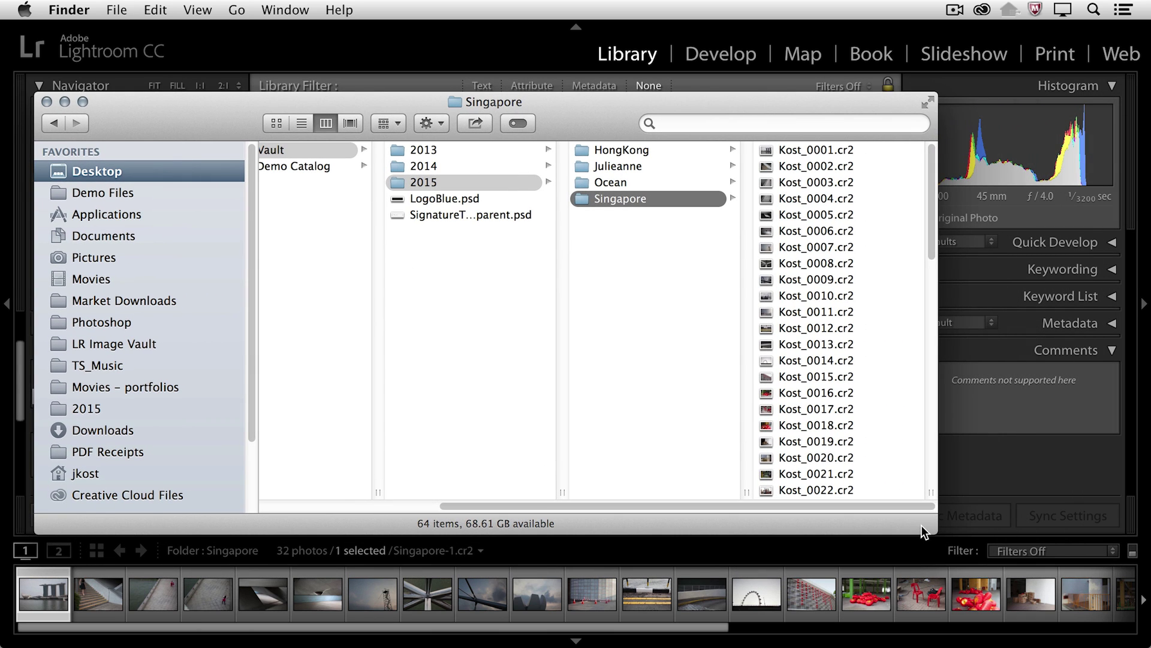
left_click_drag(932, 530, 1025, 536)
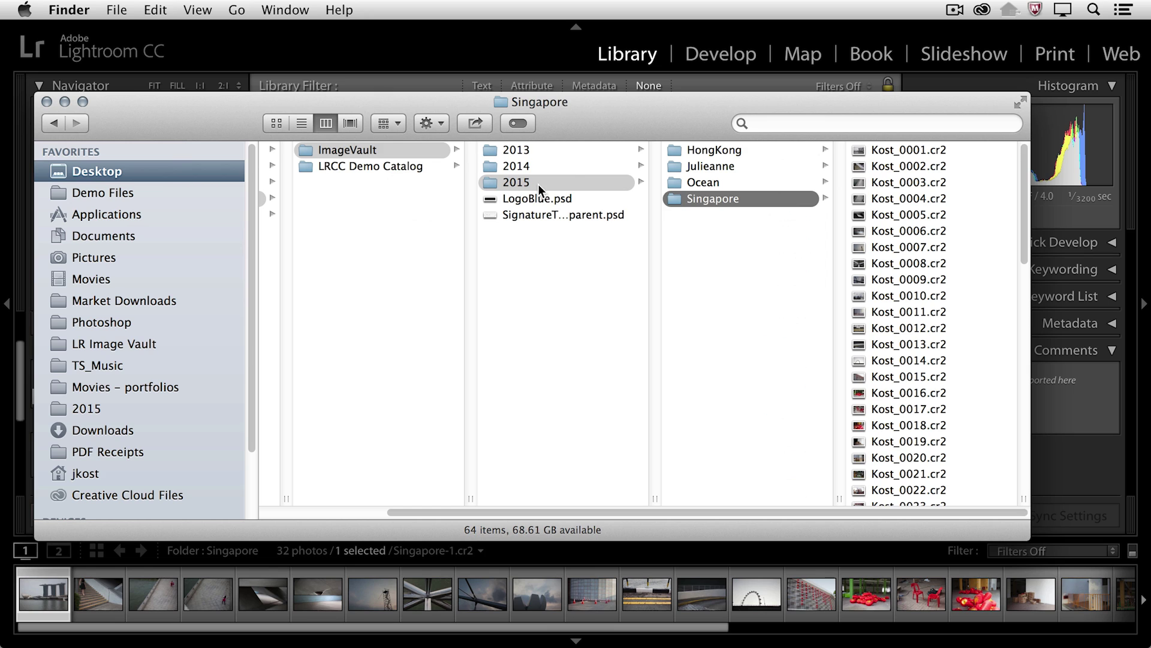